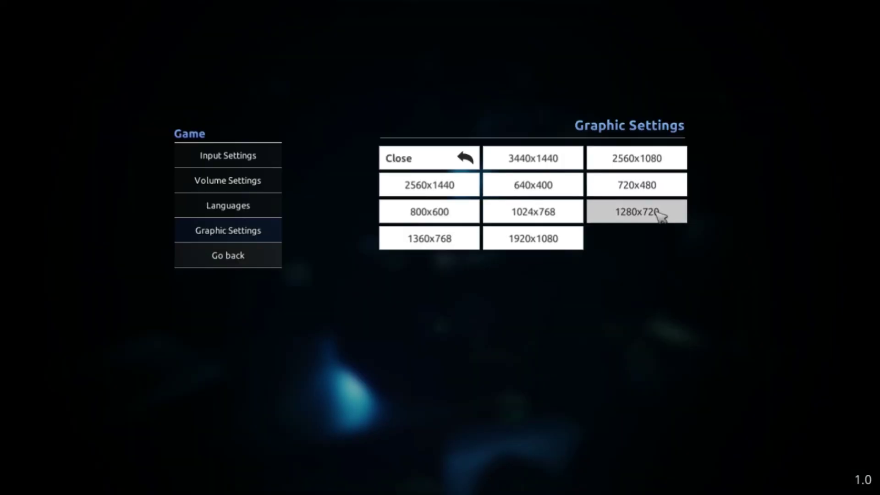
Close the resolution grid to get back to the Graphic Settings list
click(437, 159)
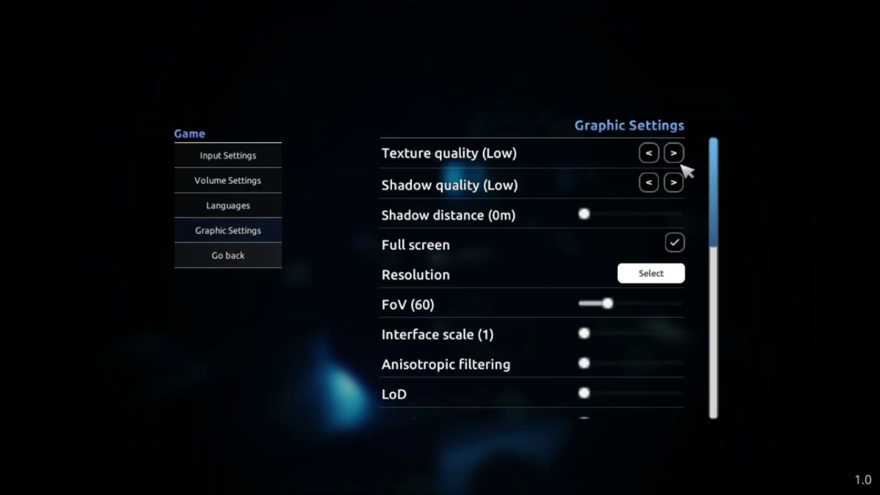
drag(716, 158, 717, 239)
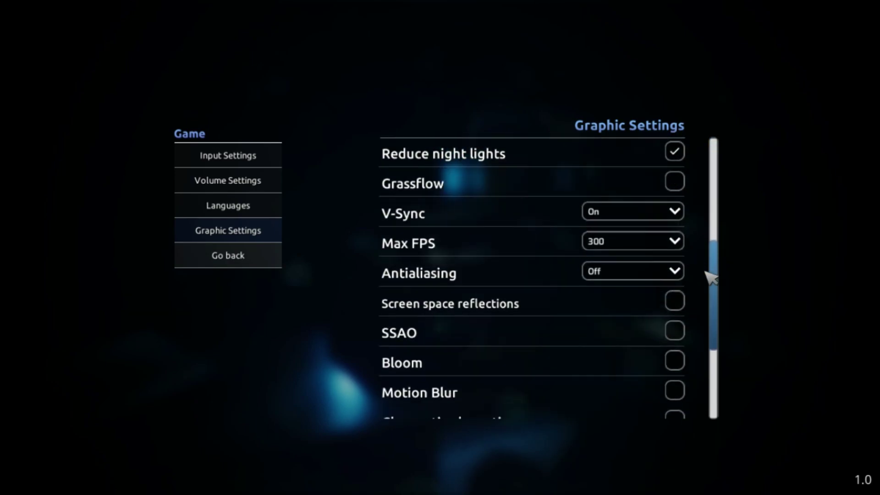
drag(718, 343, 720, 306)
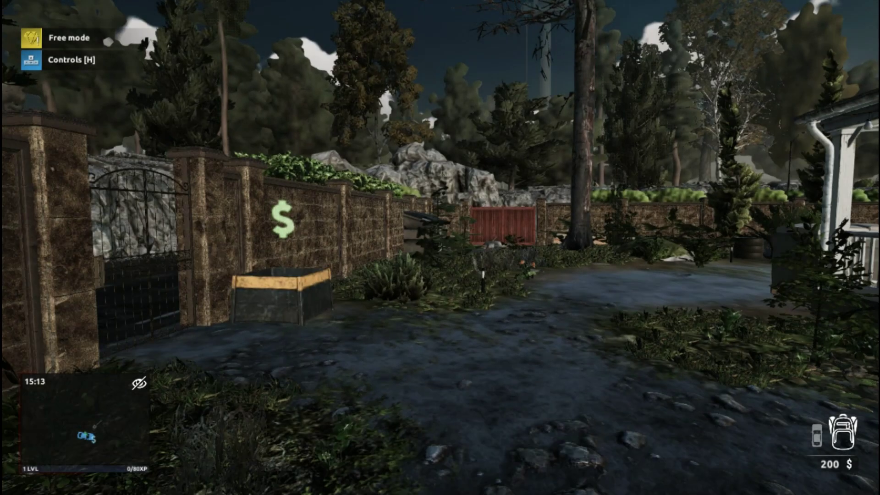
Walk across the yard and around the house toward the red truck and stone gate
key(w)
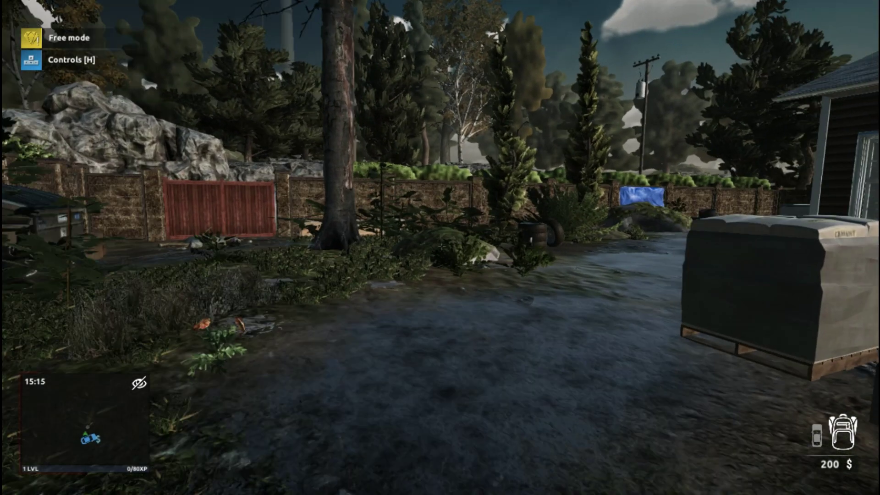
key(w)
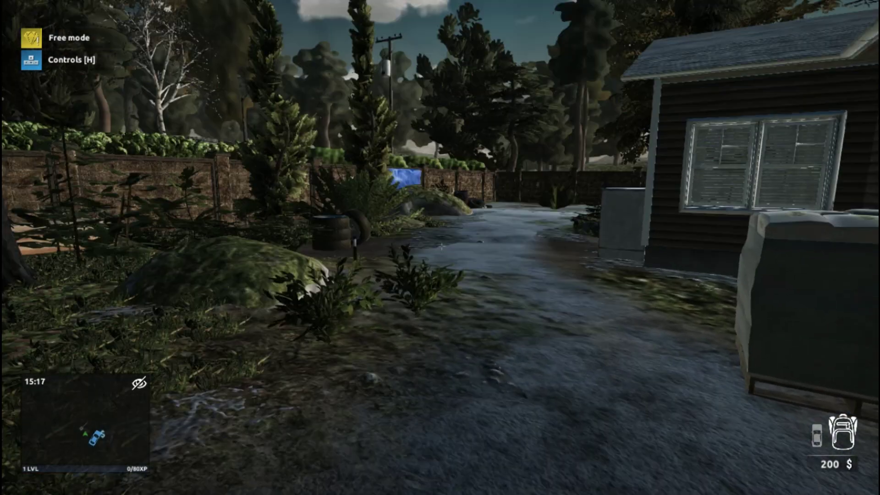
key(w)
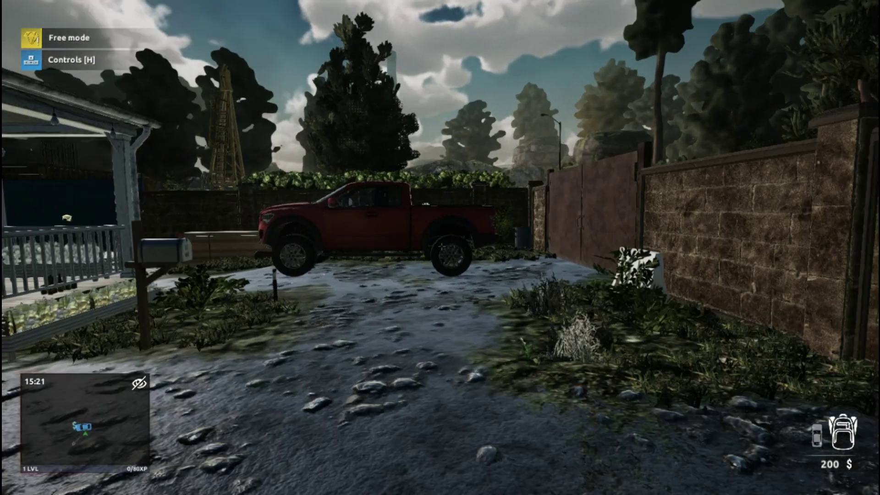
key(w)
key(w)
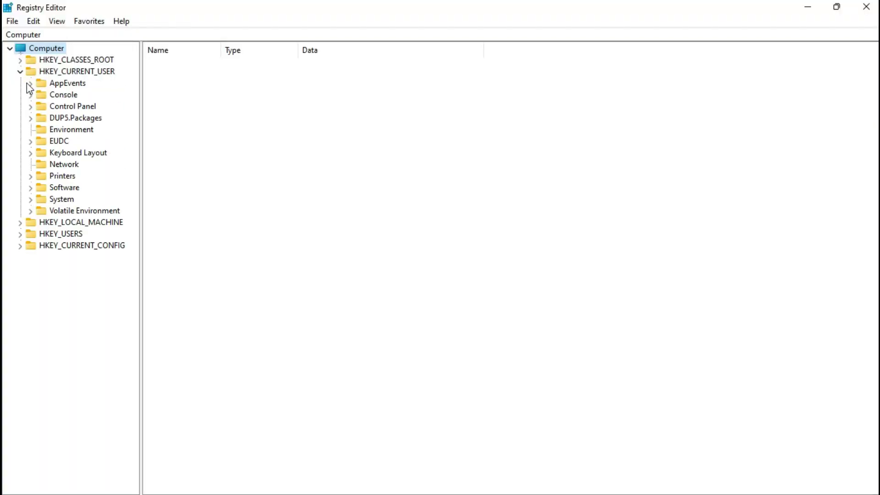
Expand Software > CookieDev, select the Thief Simulator 2 key, and highlight ResX and ResY
click(30, 188)
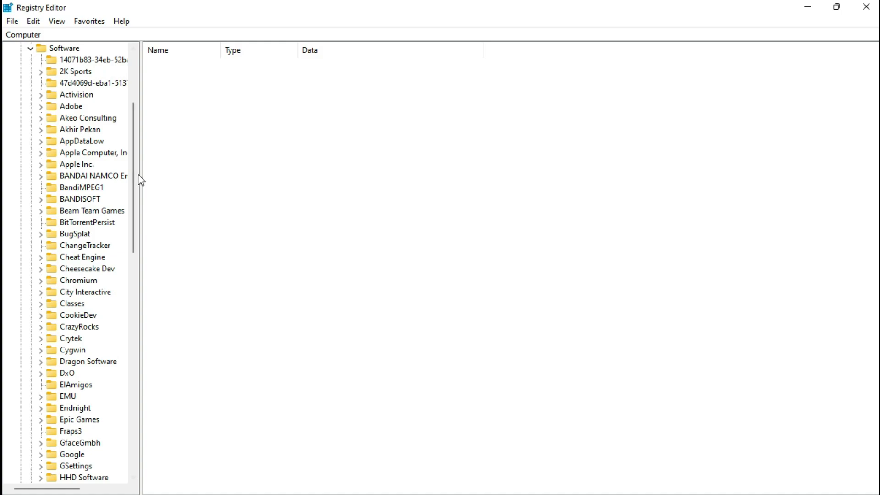
scroll(131, 164, down, 2)
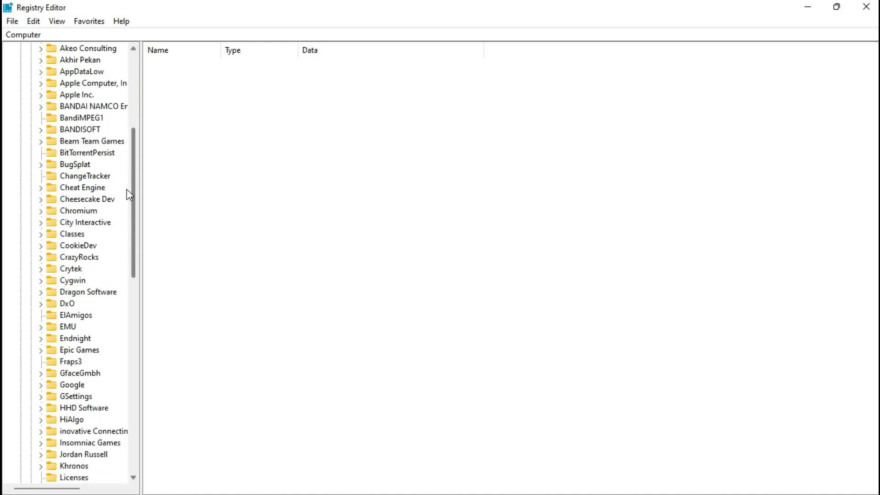
click(41, 246)
click(90, 257)
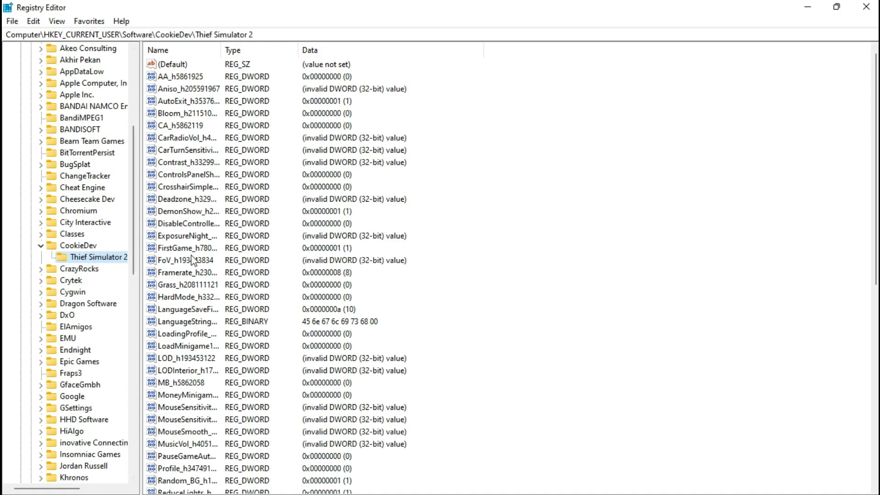
drag(875, 95, 874, 371)
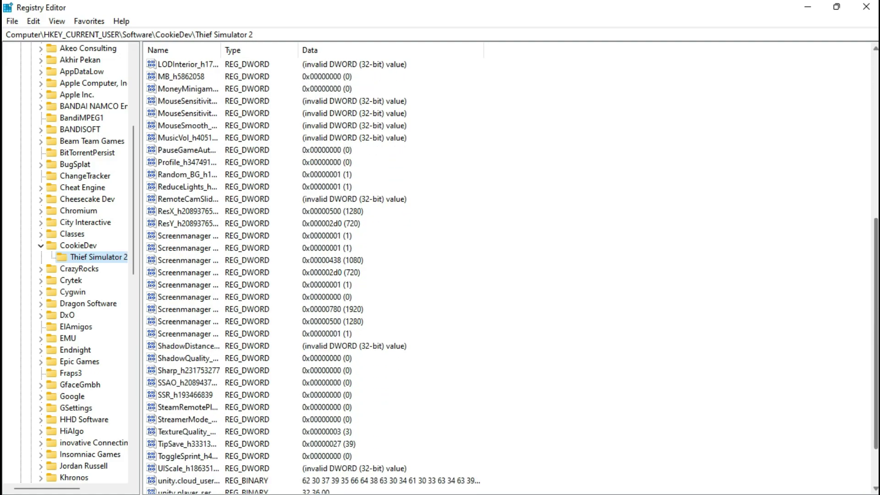
scroll(482, 275, up, 3)
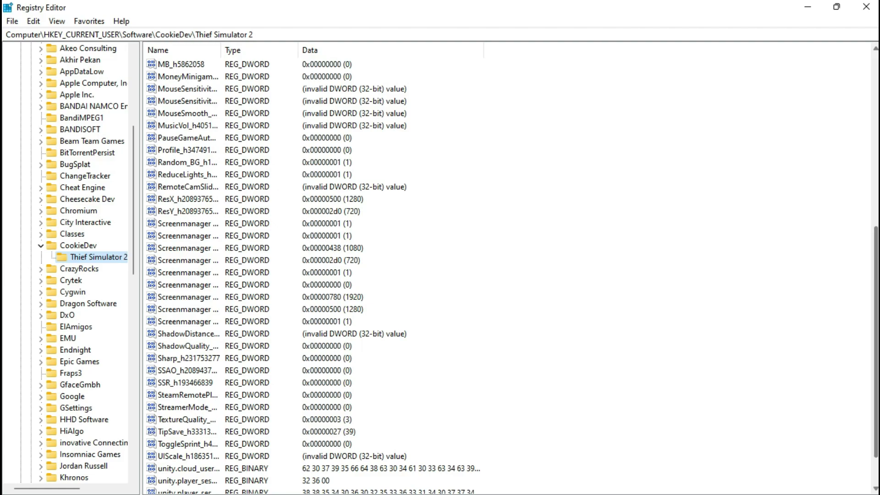
scroll(481, 275, up, 2)
scroll(482, 275, up, 2)
scroll(481, 275, up, 2)
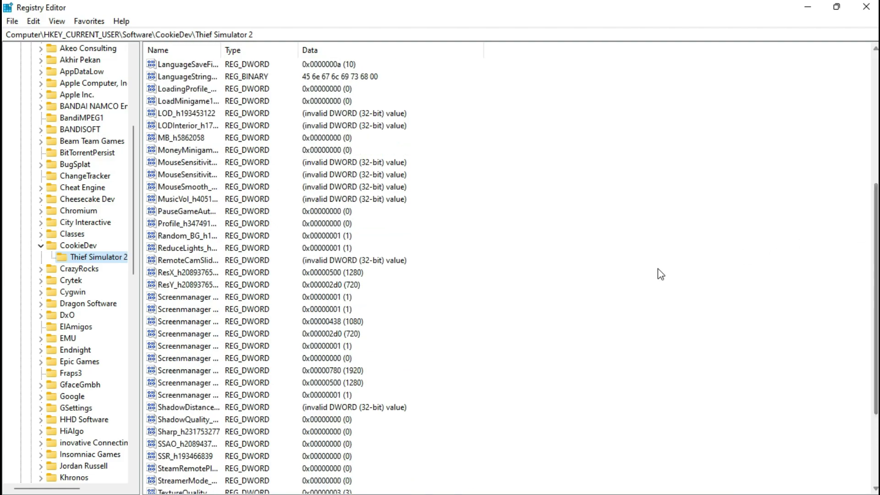
drag(162, 276, 184, 275)
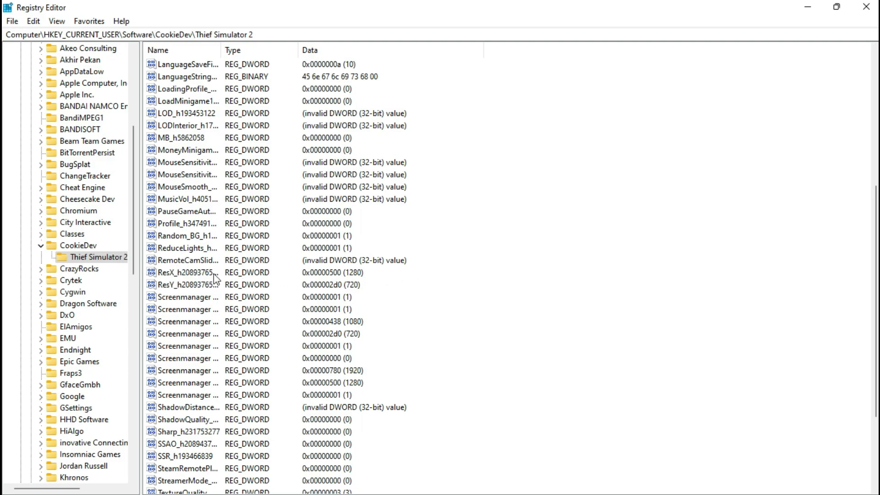
Set ResX to 300 and ResY to 167 in decimal
double_click(187, 273)
drag(169, 63, 491, 193)
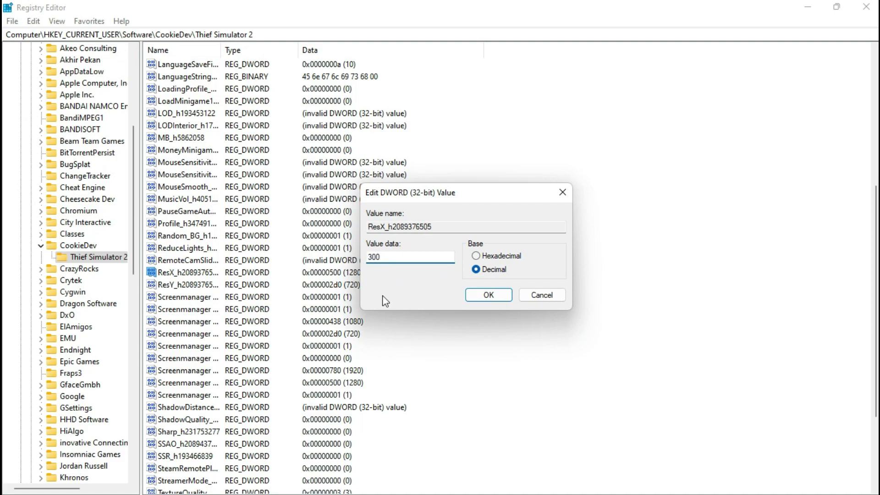
click(489, 295)
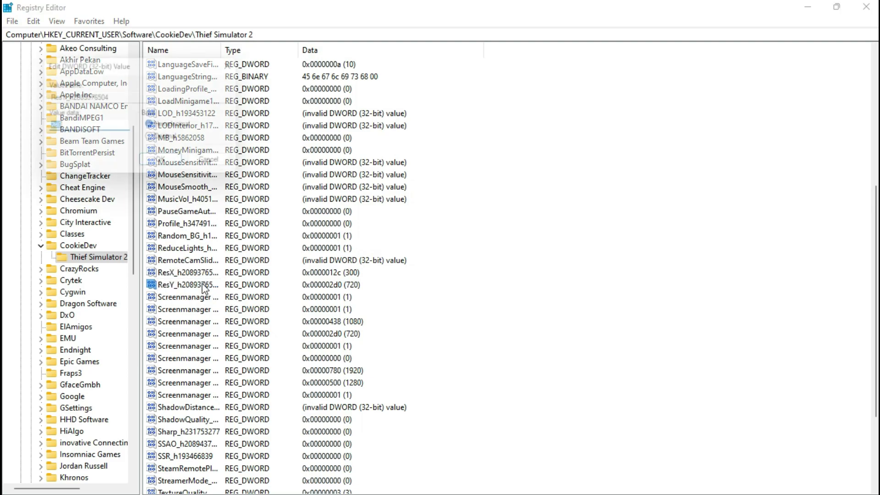
double_click(186, 285)
drag(168, 64, 474, 185)
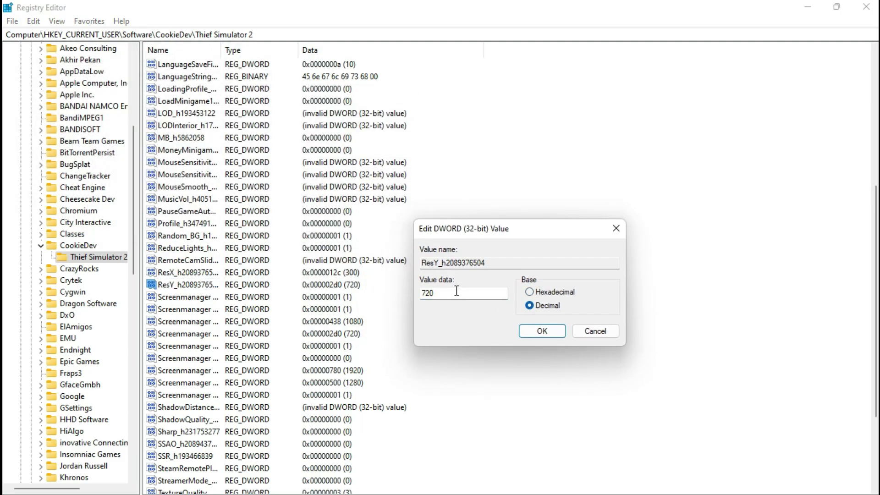
text(167)
click(544, 331)
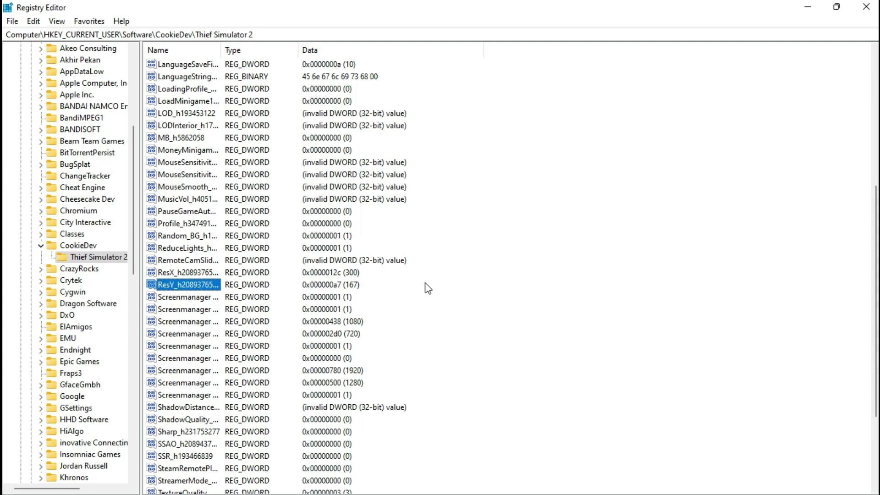
Change the values again, to ResX 450 and ResY 250
double_click(198, 273)
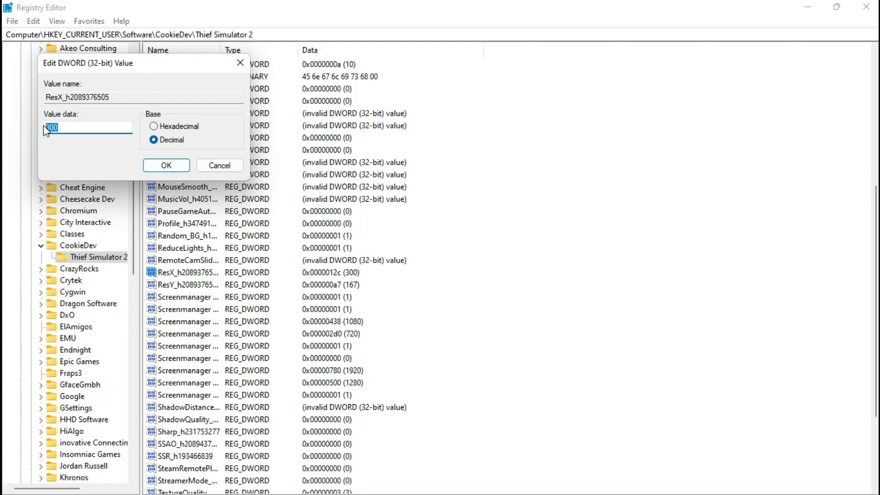
click(168, 167)
double_click(189, 284)
click(163, 165)
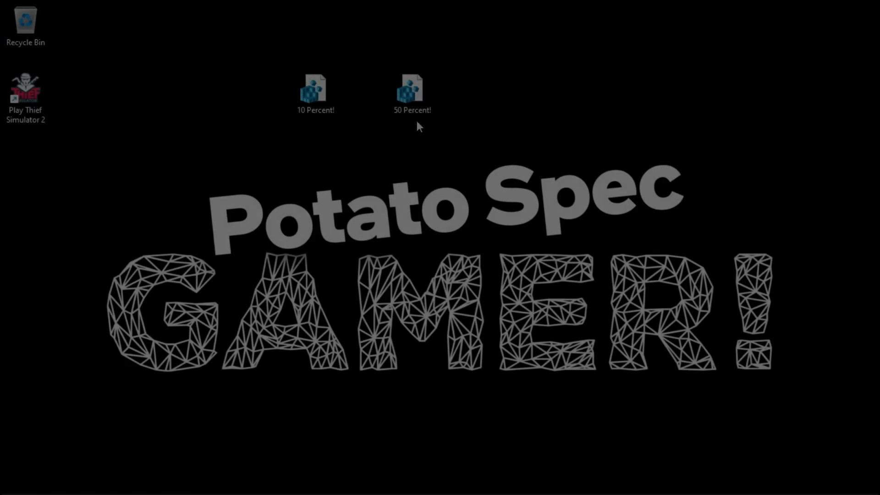
Merge 10 Percent!.reg and then 50 Percent!.reg, confirming each registry prompt
drag(506, 148, 249, 64)
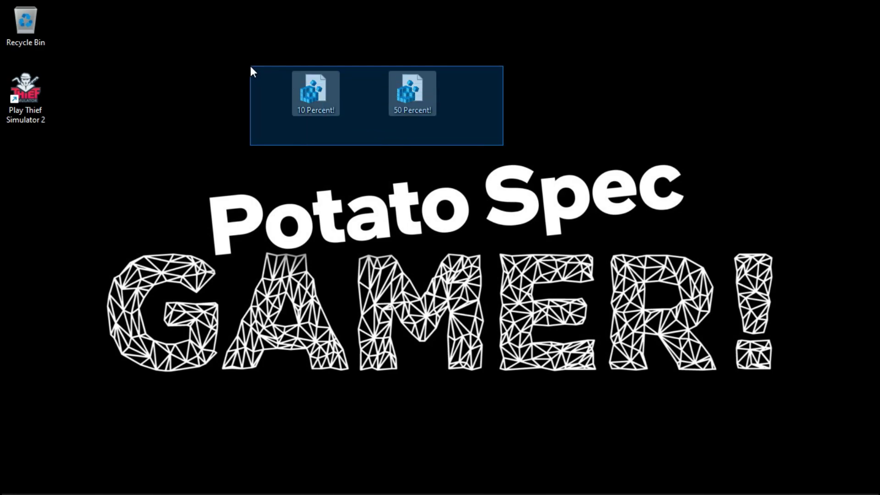
click(611, 71)
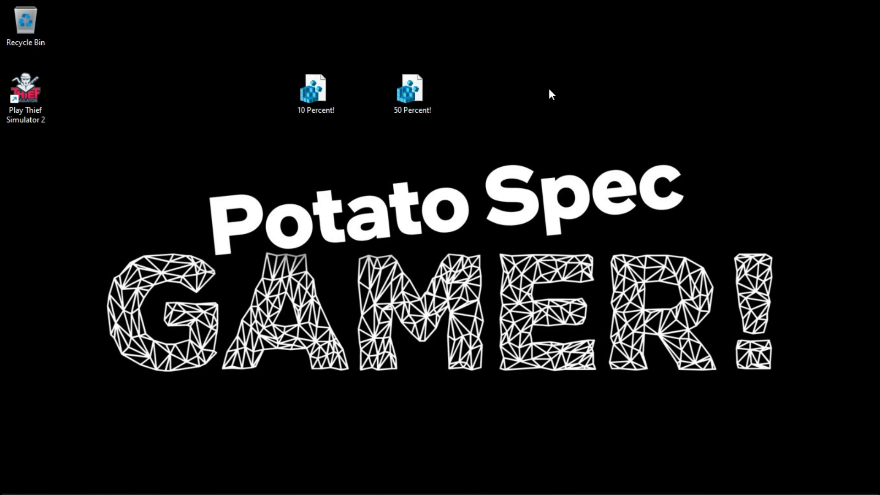
right_click(309, 100)
click(340, 142)
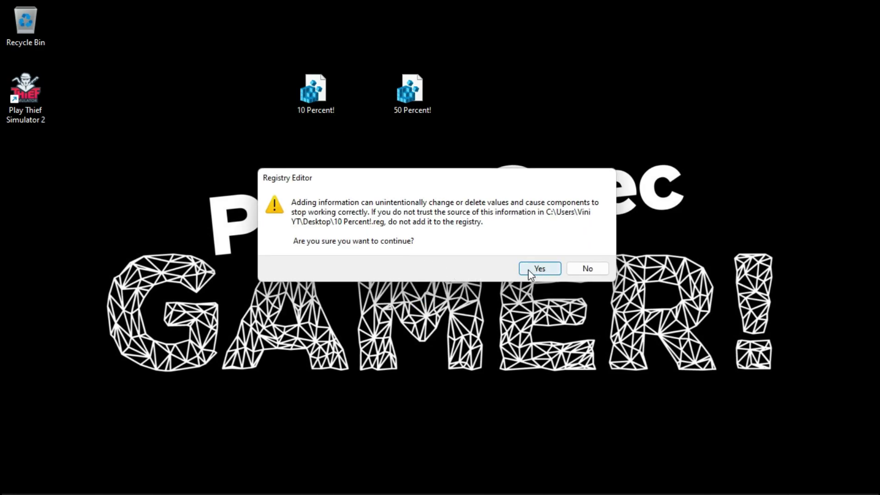
click(540, 269)
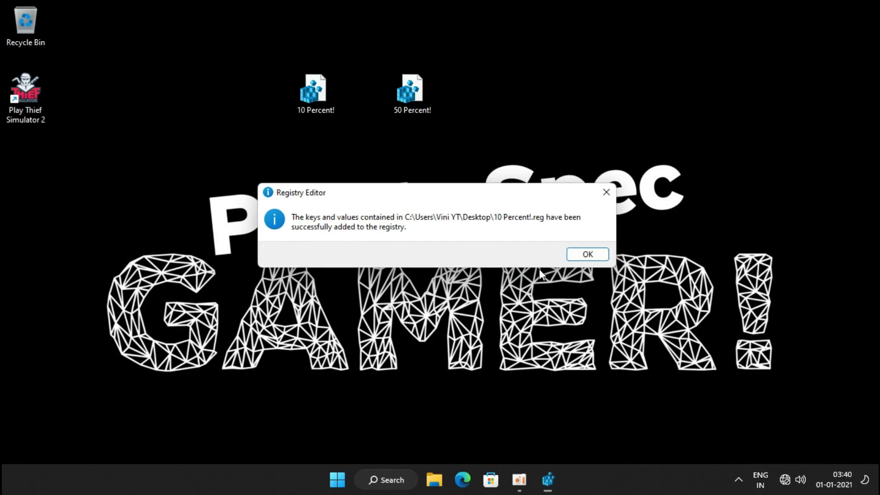
click(587, 256)
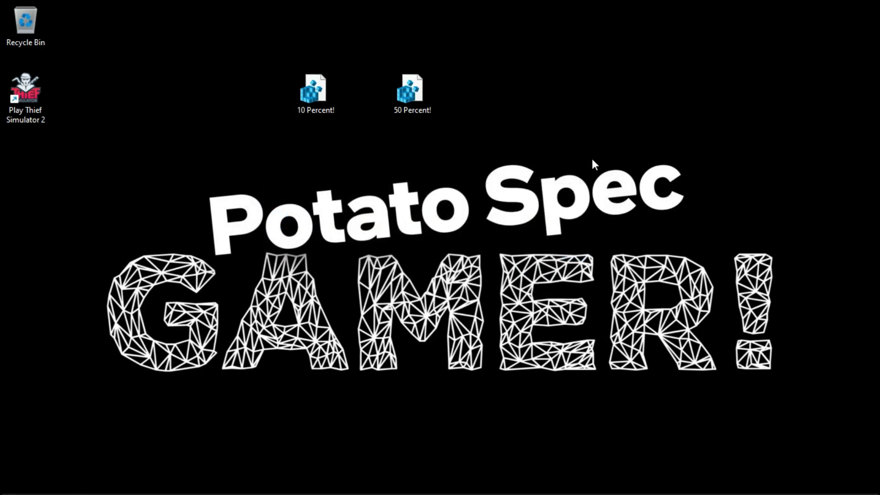
double_click(413, 98)
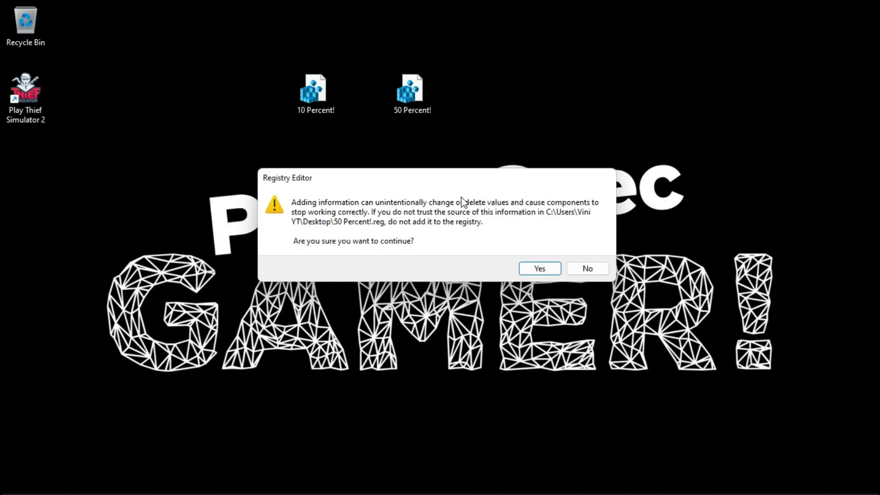
click(547, 267)
Dismiss the registry success message, then get into the pickup truck with E
click(580, 252)
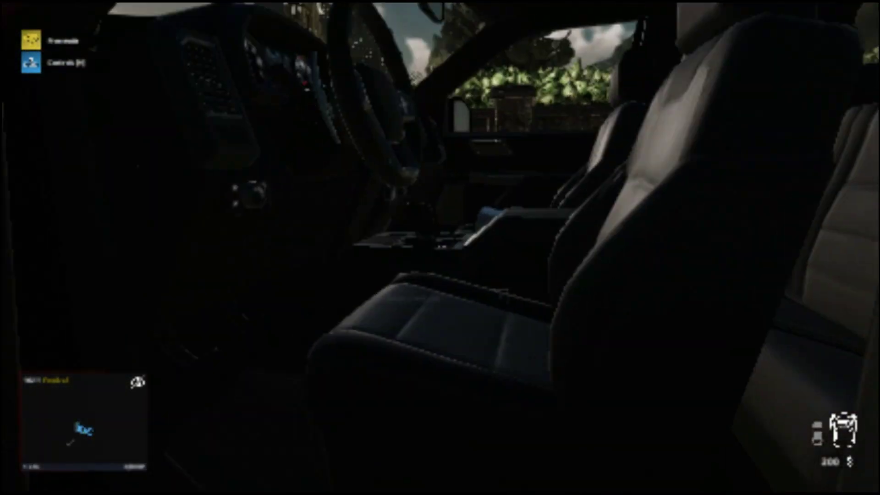
key(e)
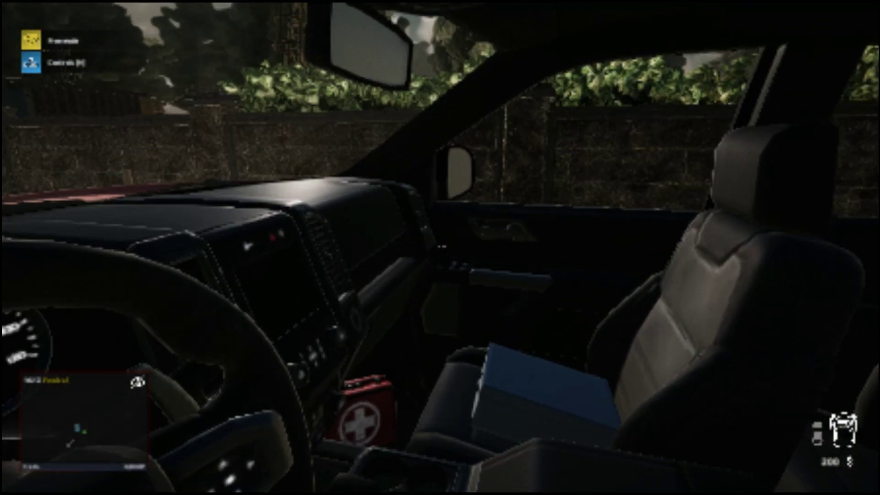